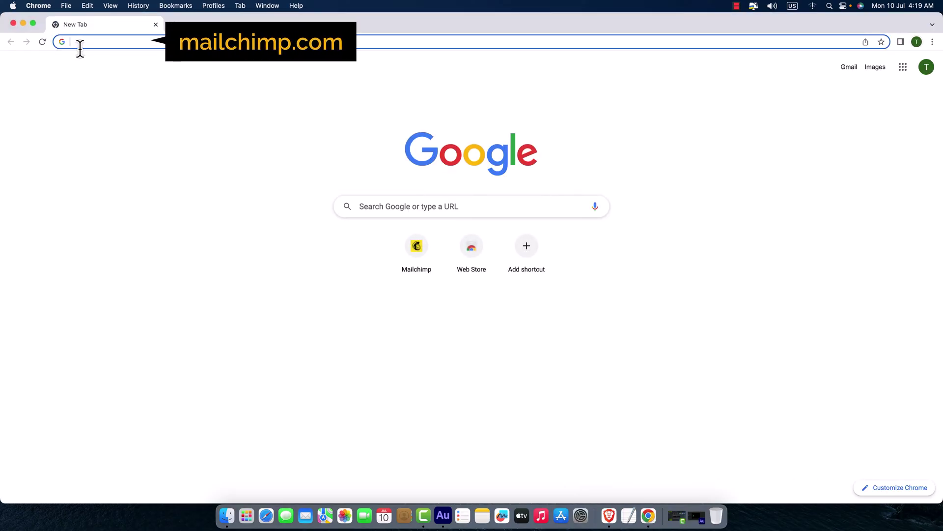
- Load mailchimp.com and go to the marketing pricing plans page via Sign Up
text(m)
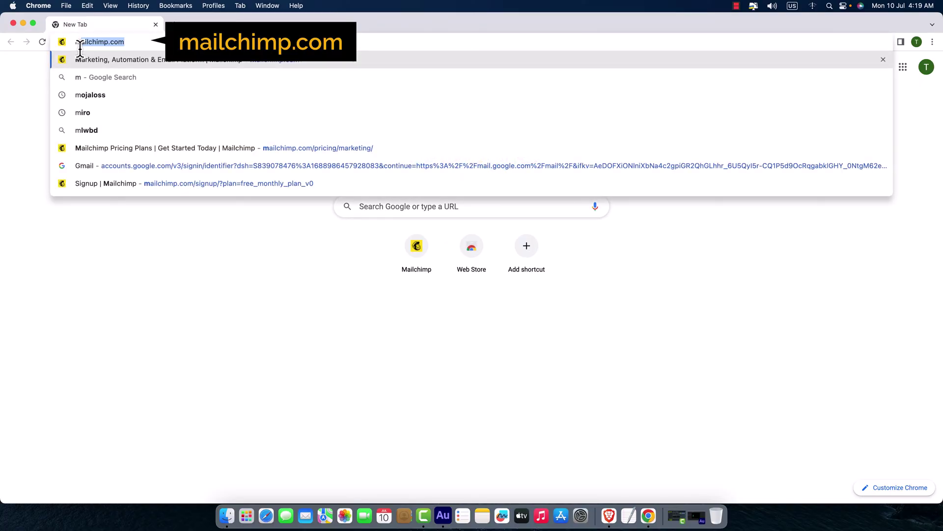
text(ailchimp.com)
key(Return)
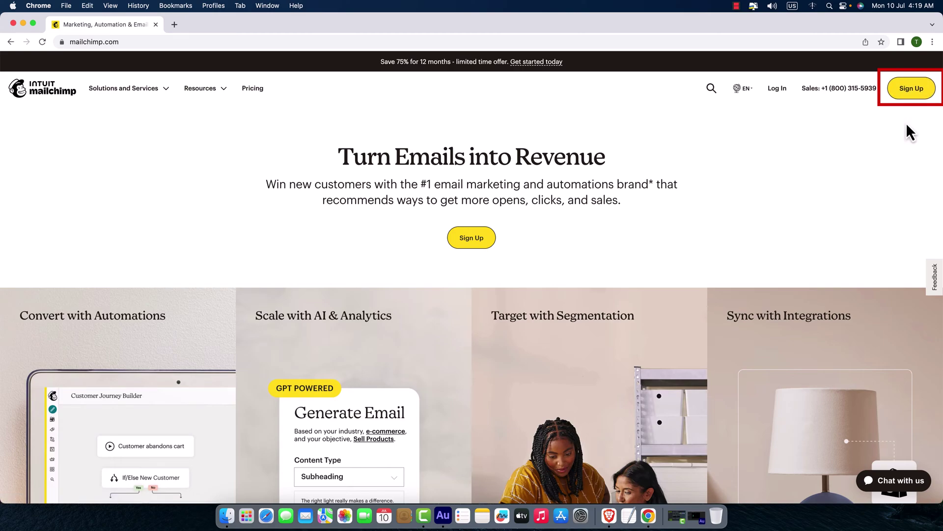
click(910, 98)
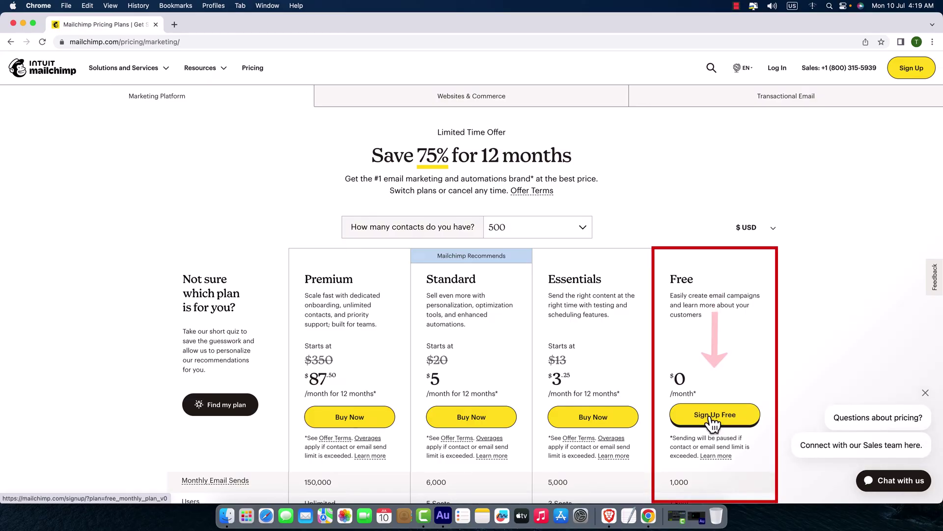
- Start the Free plan sign-up and enter the business email address
click(727, 424)
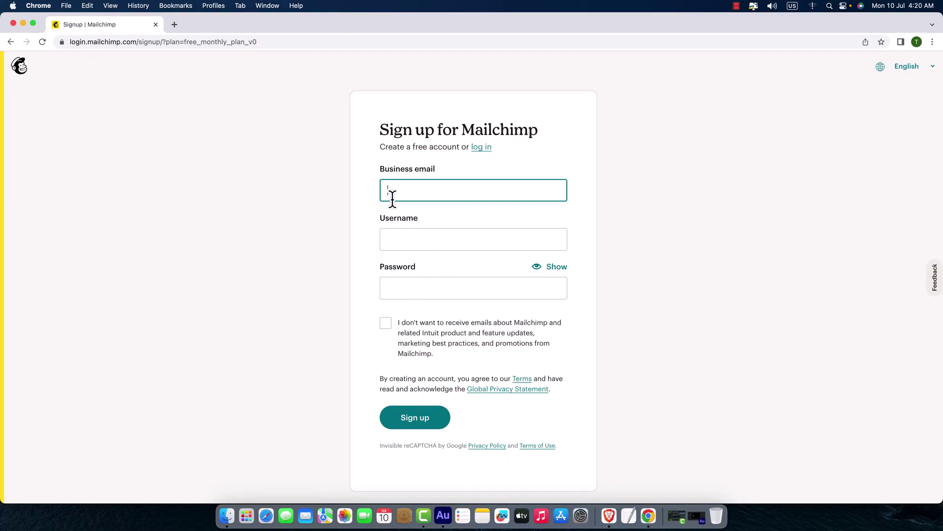
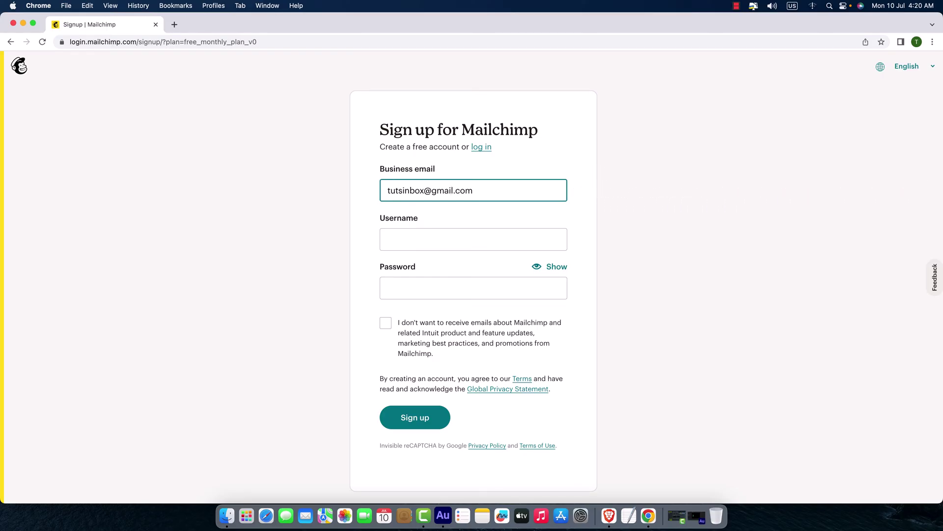
click(430, 270)
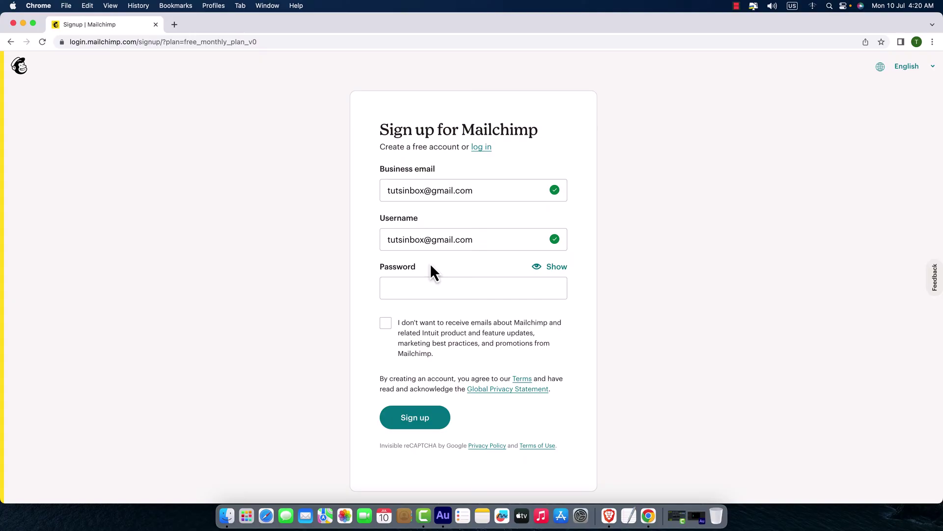
- Remove the email domain from the suggested username and enter the account password
click(412, 240)
drag(425, 241, 482, 254)
key(BackSpace)
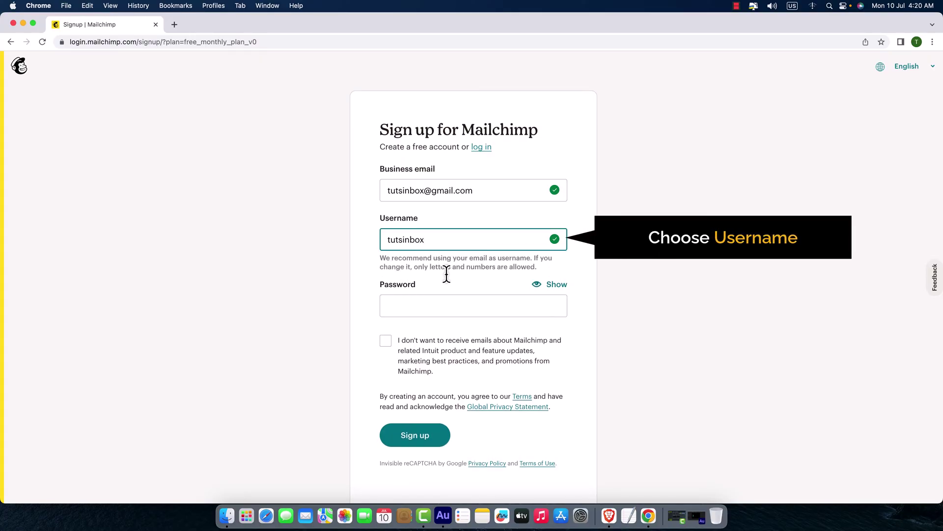
click(458, 284)
click(414, 295)
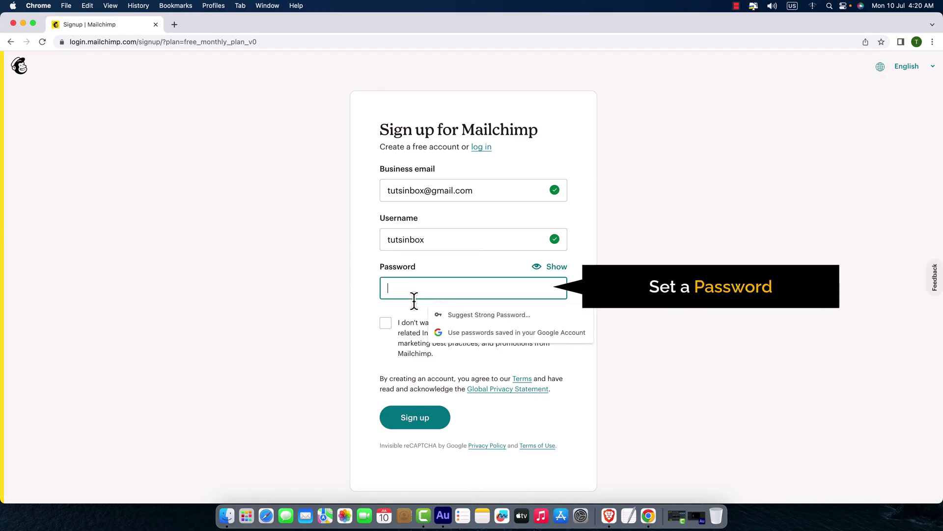
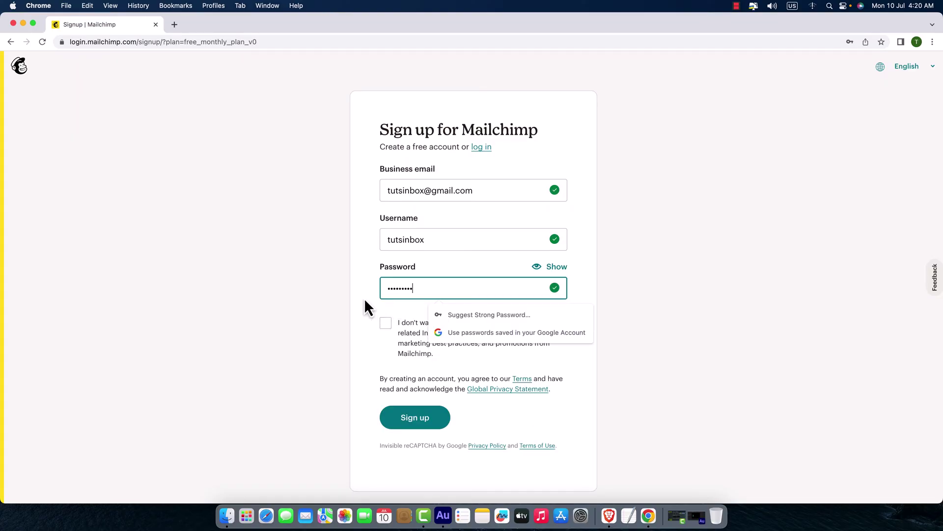
click(365, 301)
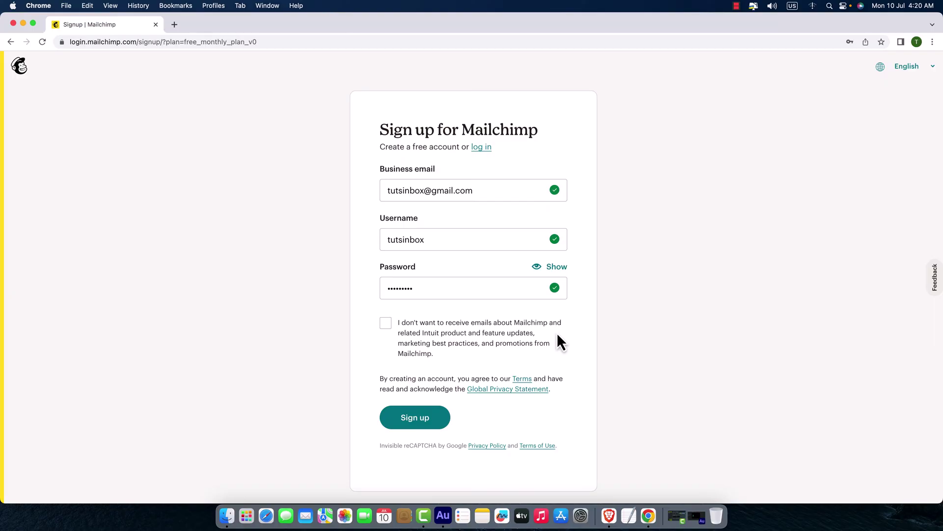
- Opt out of marketing emails, submit the sign-up, and decline Chrome's password saving
click(387, 324)
click(422, 422)
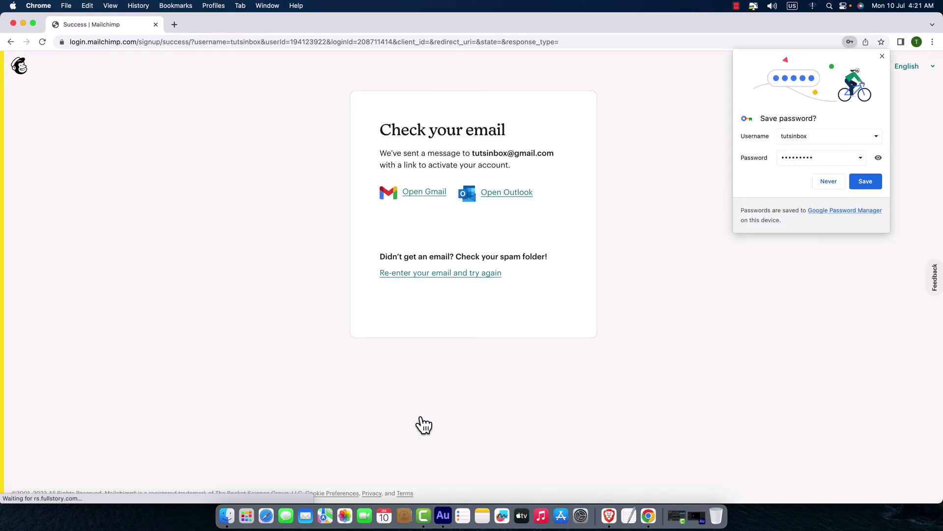
click(830, 183)
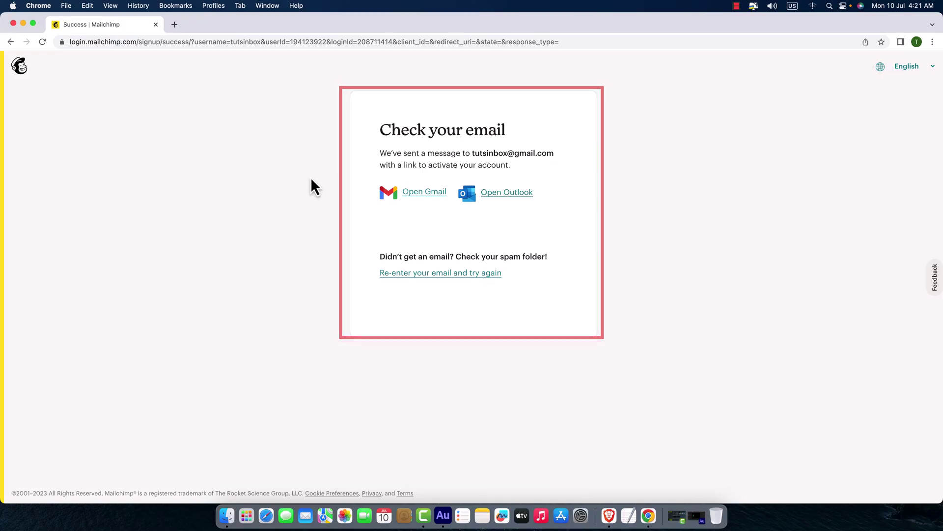
- In a new tab, go to gmail.com and open the 'Activate your Mailchimp account' email
click(175, 25)
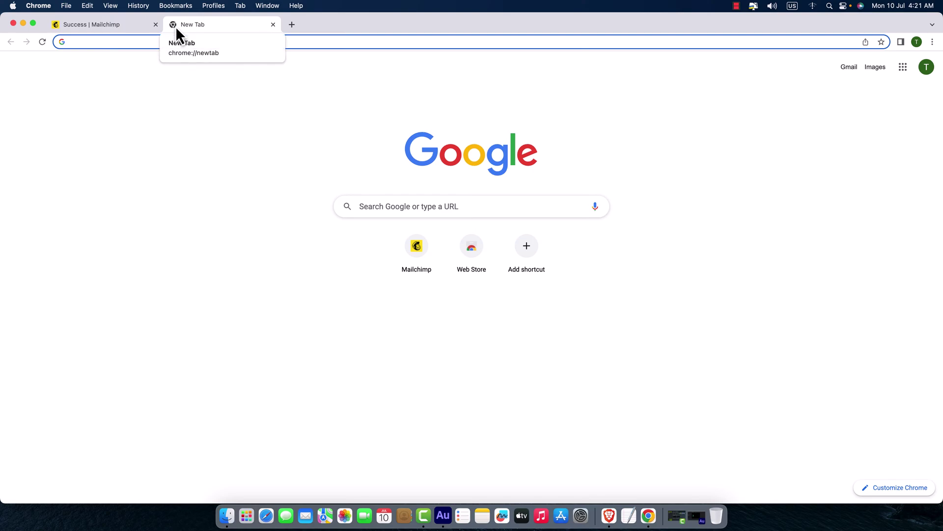
text(gmail.com)
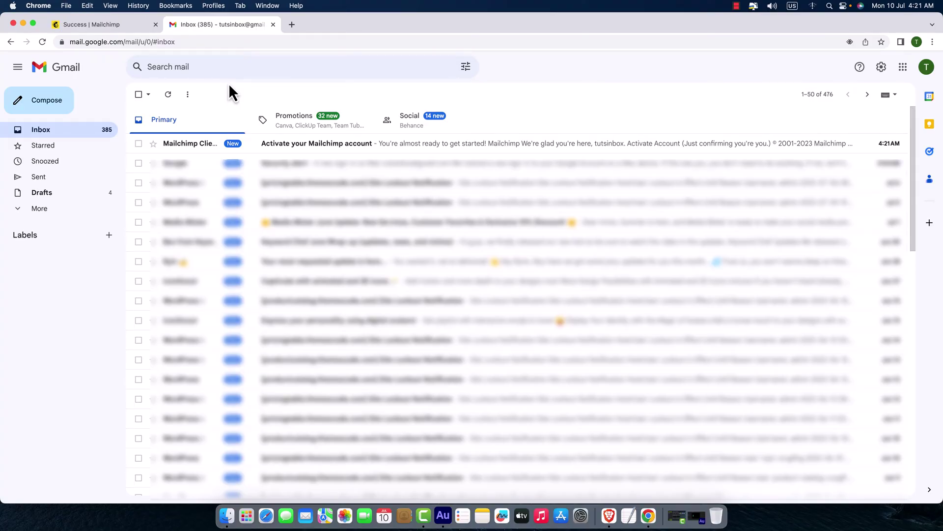
click(348, 152)
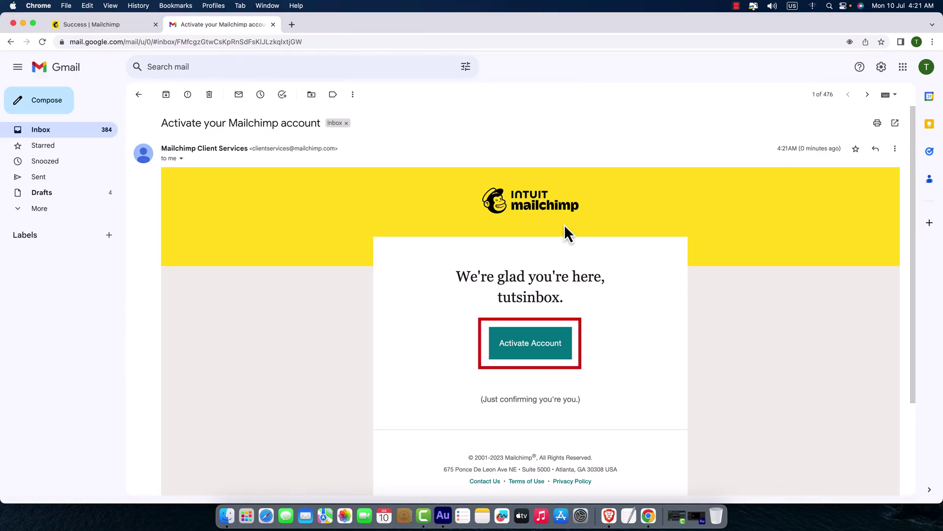
- Activate the account from the email link to reach the Account Set Up page
click(530, 349)
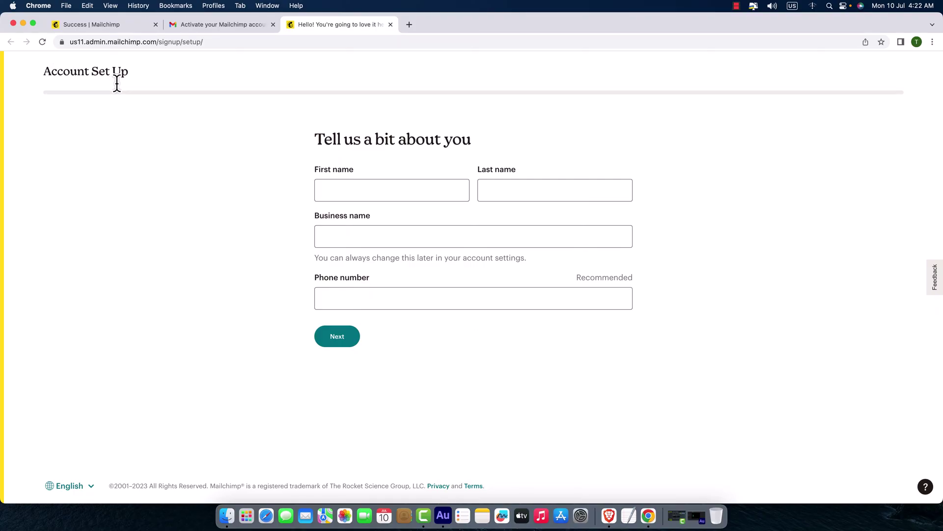
drag(124, 81, 38, 77)
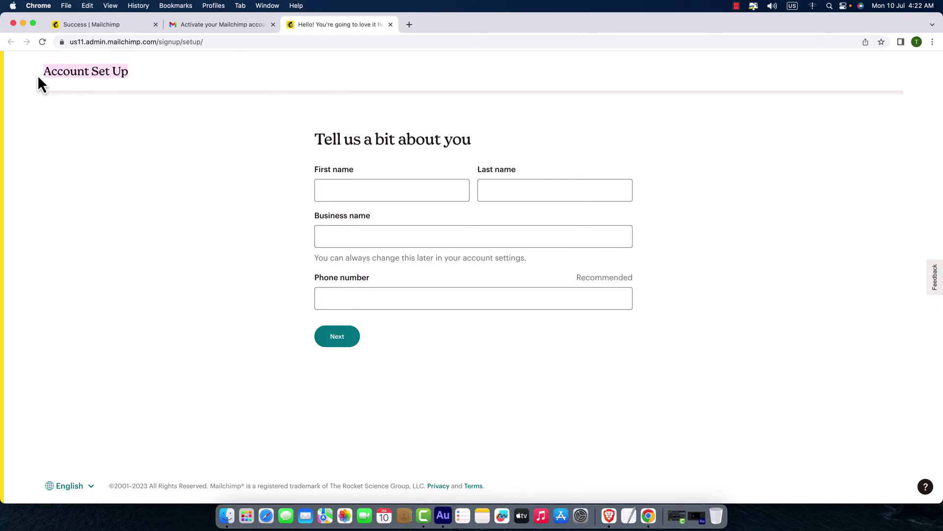
click(232, 165)
- Enter the first and last name and business name 'themescode', leaving phone blank
click(328, 198)
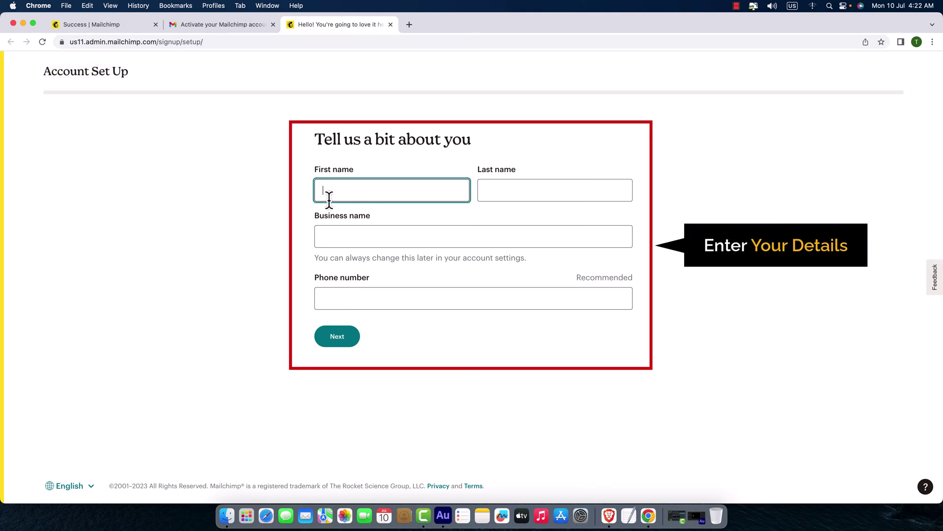
text(Imran)
click(555, 190)
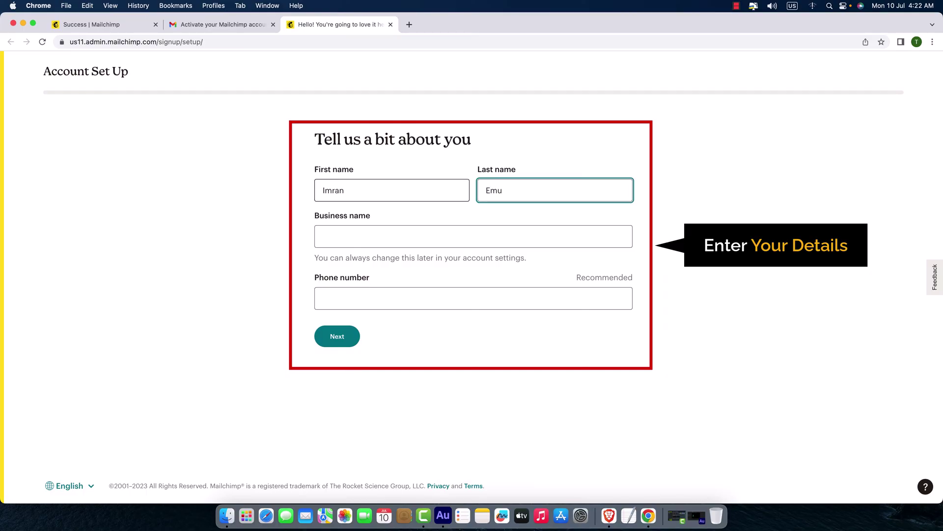
click(473, 236)
text(t)
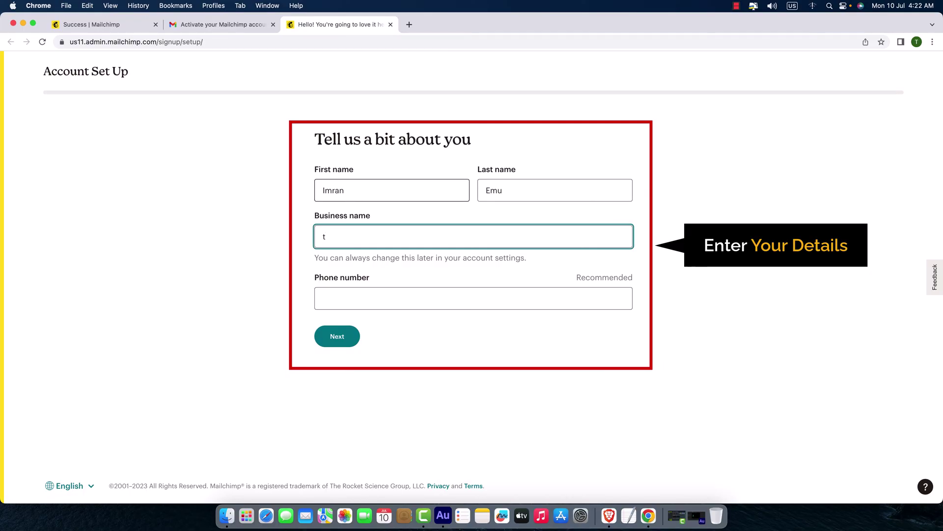
text(hemescode)
click(342, 300)
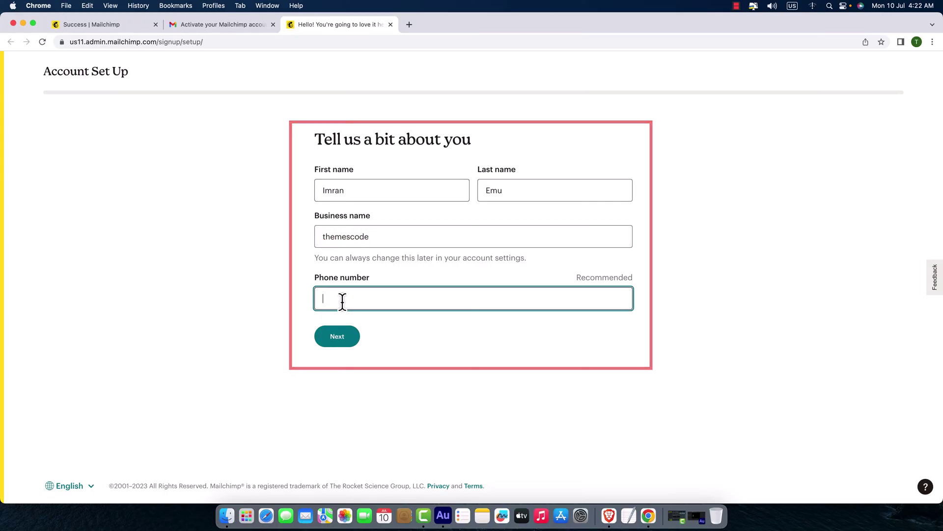
click(377, 340)
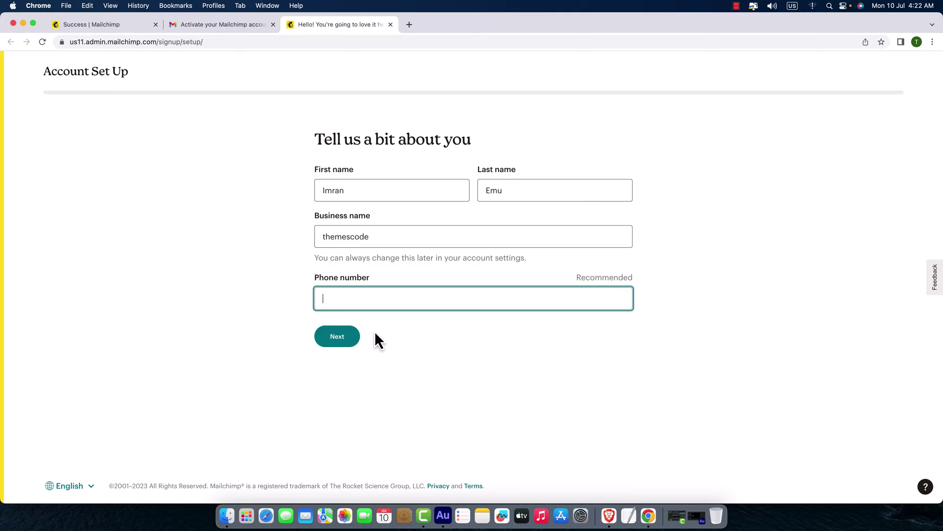
- Submit the name details, then enter the business street address from the first Google suggestion
click(342, 344)
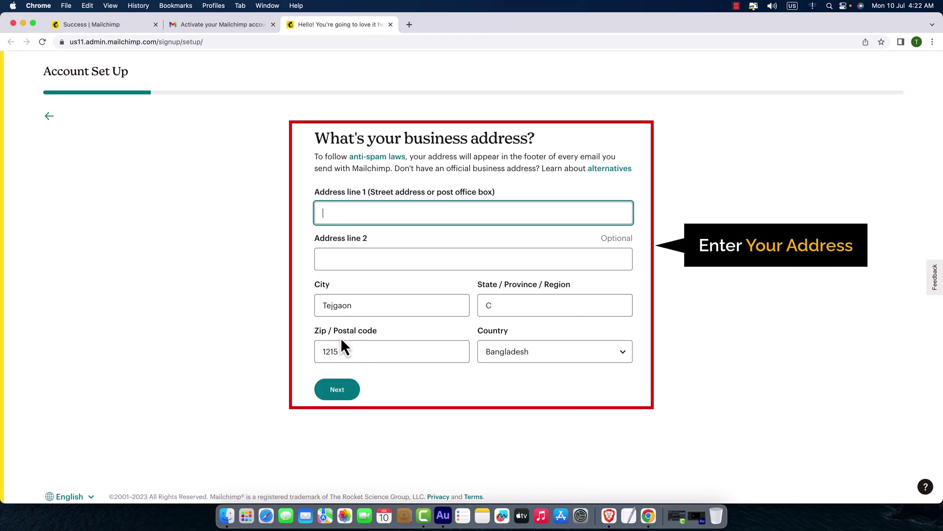
click(320, 213)
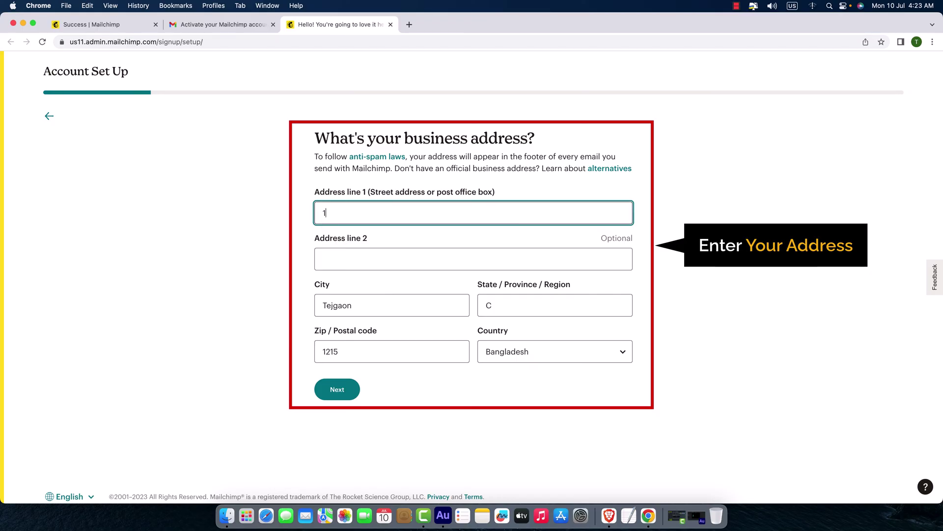
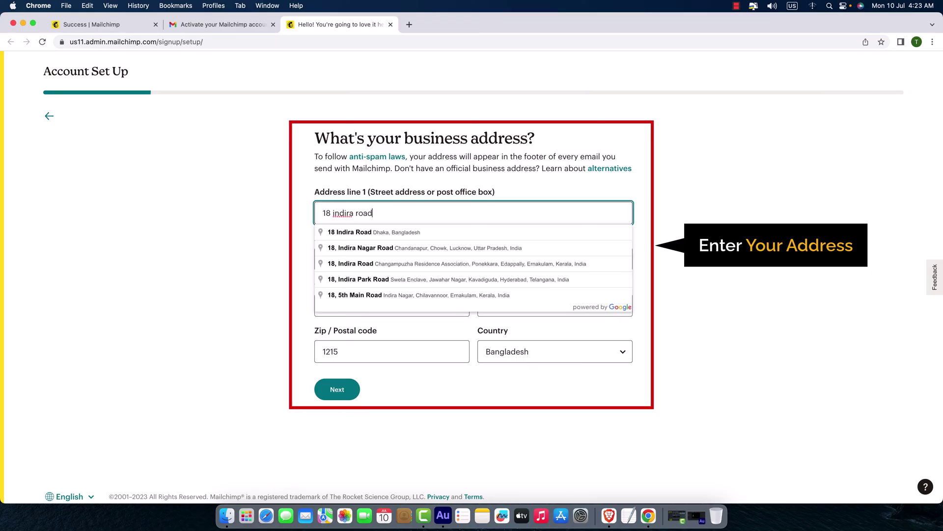
click(393, 234)
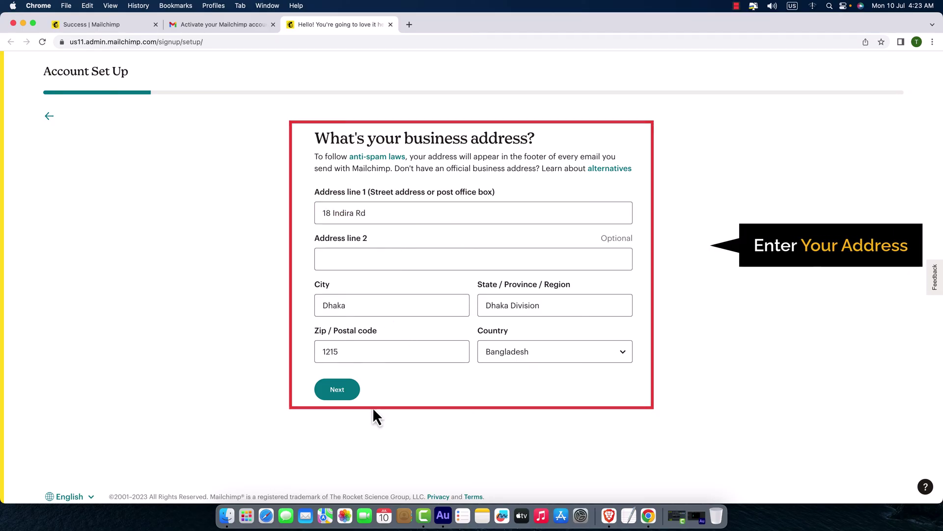
click(337, 387)
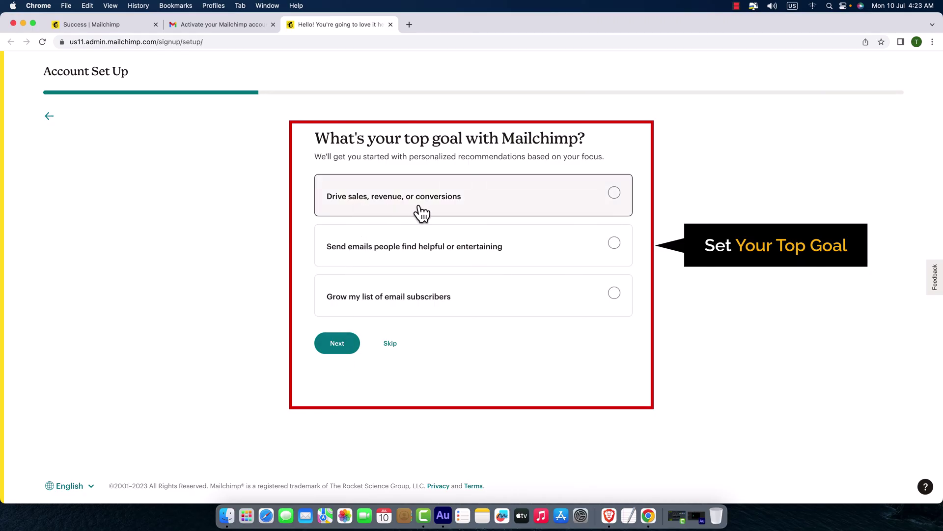
- Pick 'Drive sales, revenue, or conversions' as the top goal and skip the explore-first question
click(618, 195)
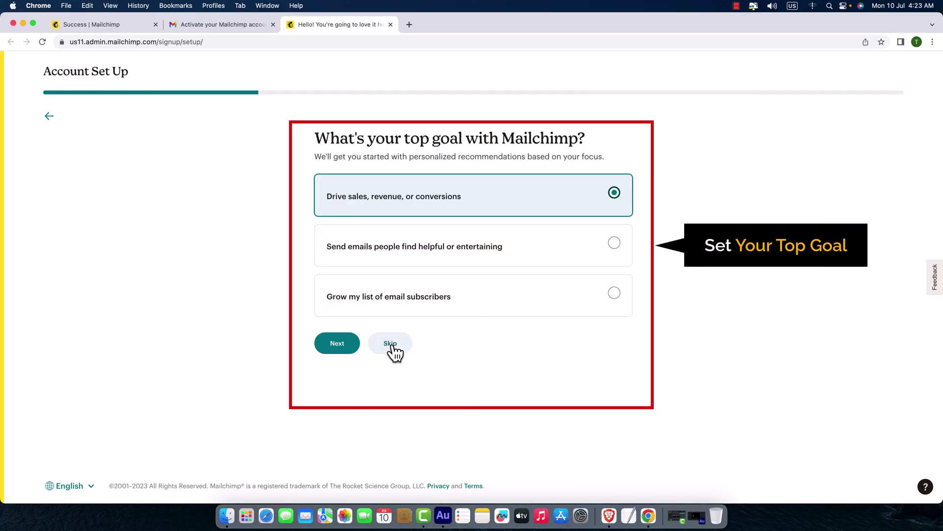
click(338, 345)
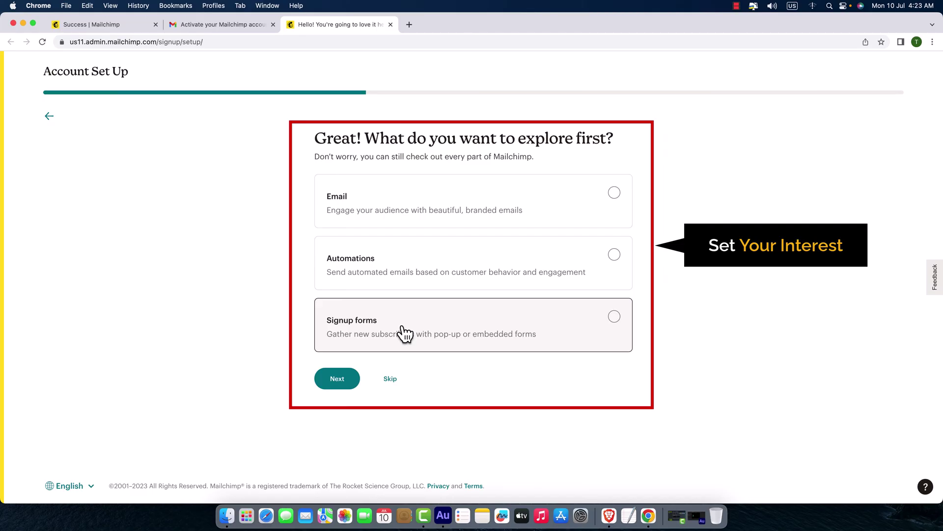
click(392, 379)
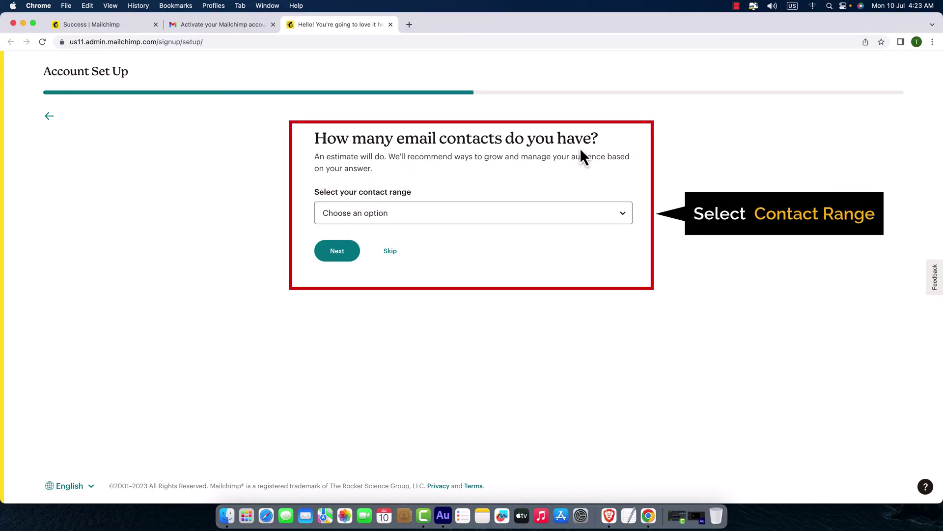
- Choose the 0 - 500 contact range and tick 'Our own website or online store'
click(537, 215)
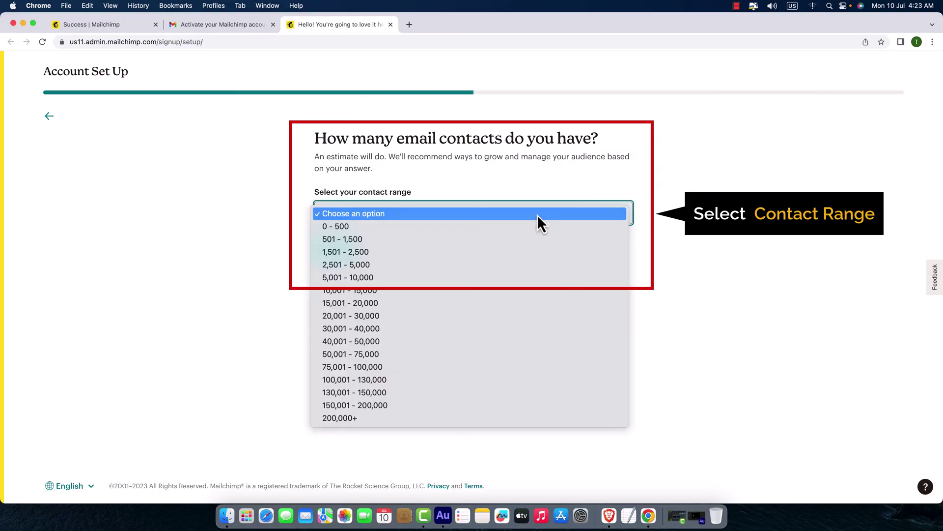
click(485, 226)
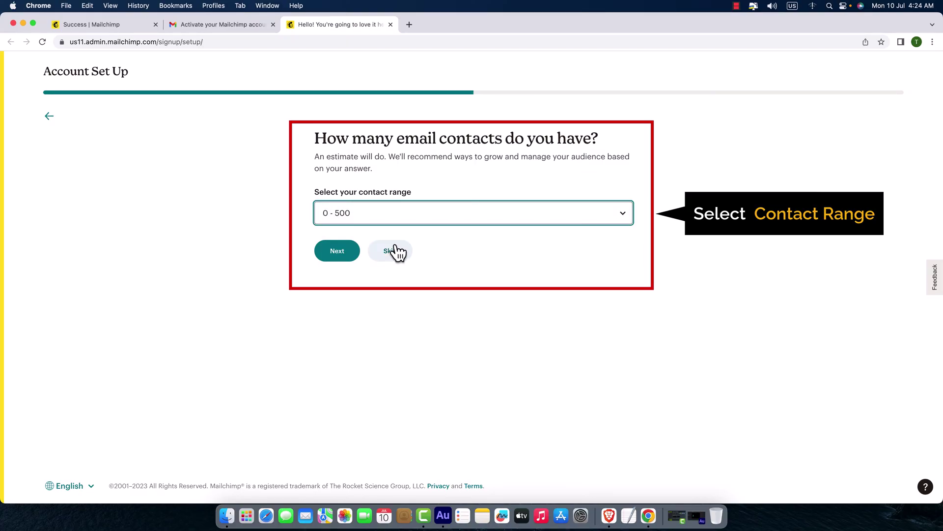
click(338, 251)
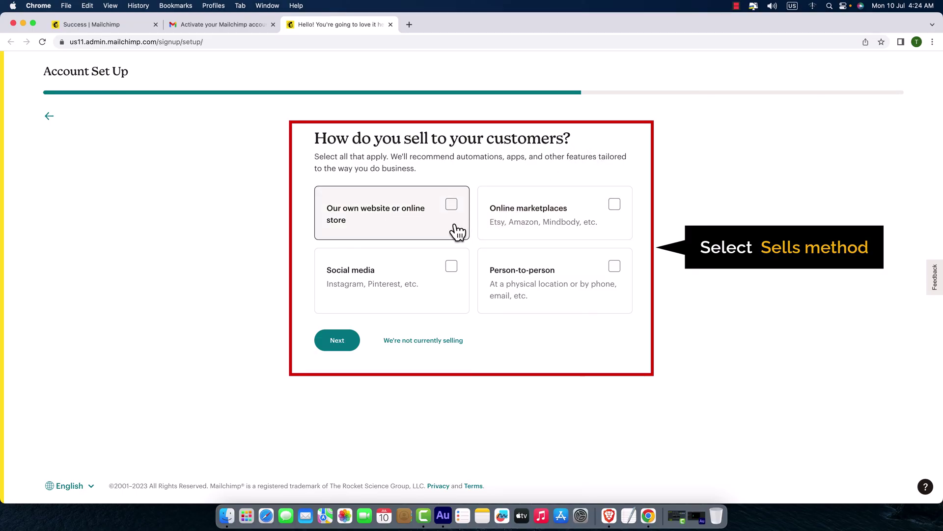
click(451, 206)
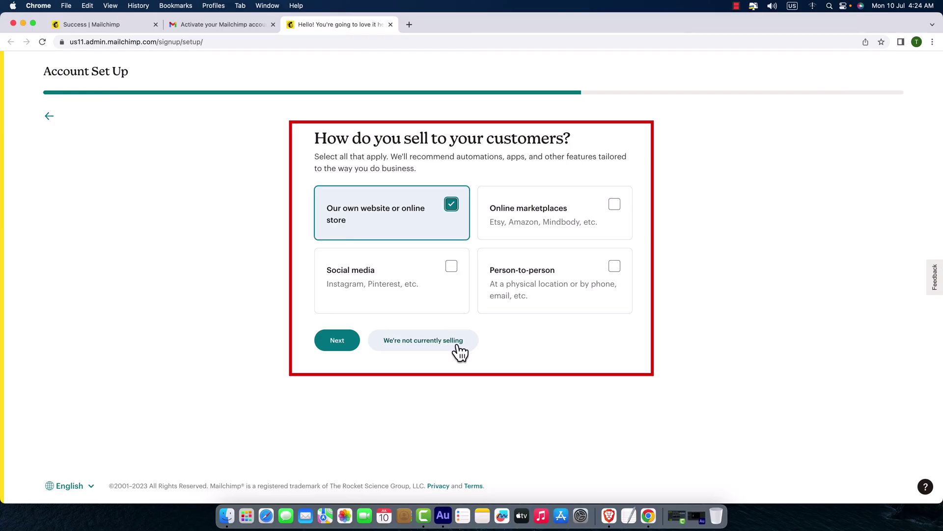
click(338, 341)
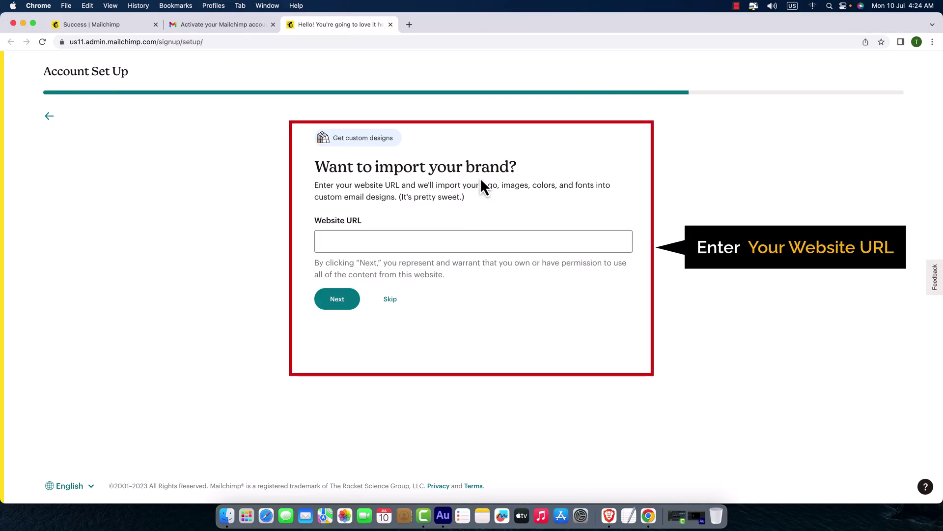
click(366, 248)
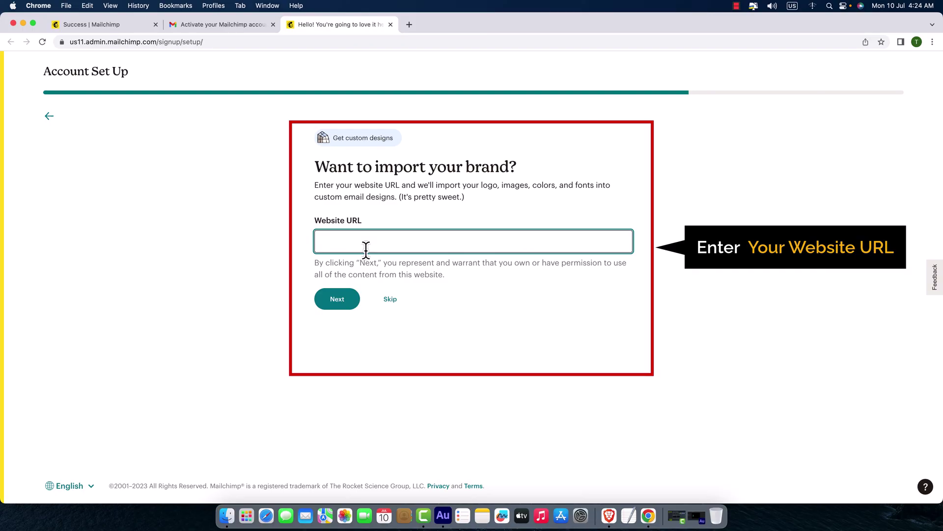
text(https://themescode.com)
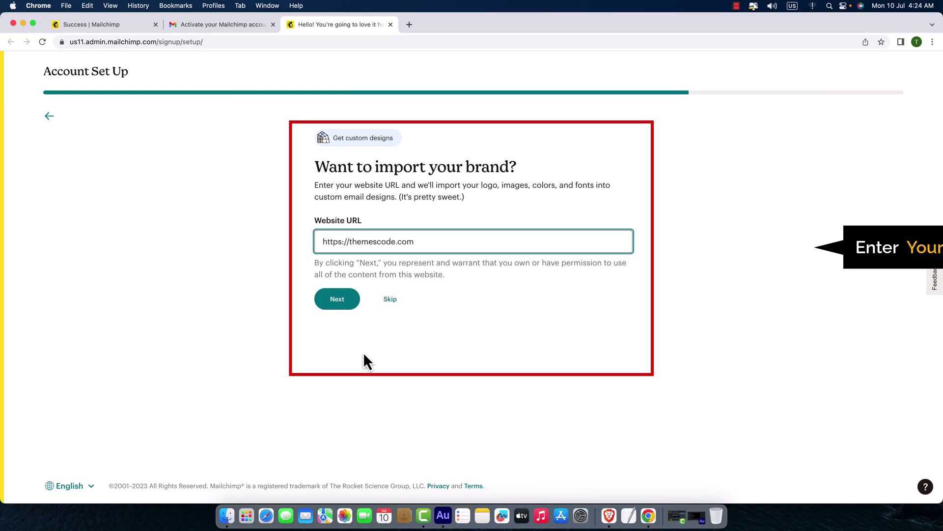
click(338, 302)
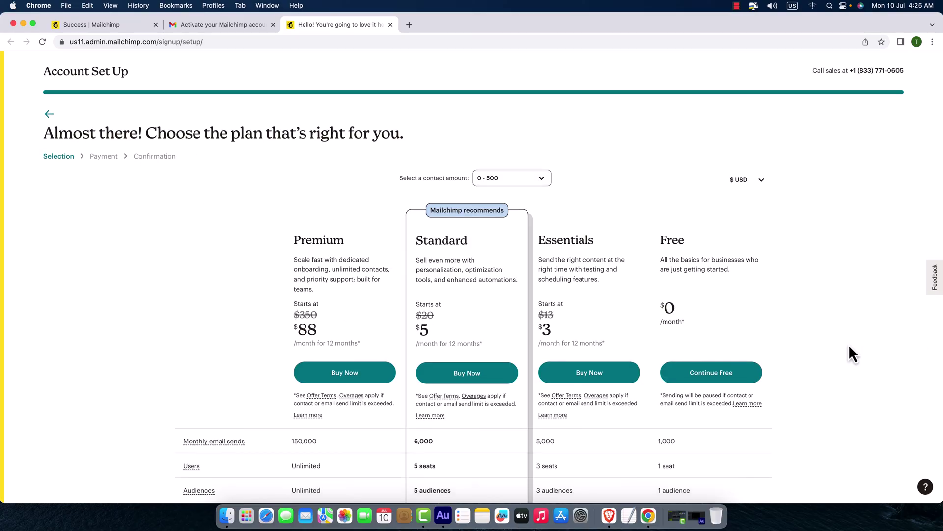
- Review the plan comparison and continue with the Free plan
scroll(848, 343, down, 3)
scroll(847, 344, up, 2)
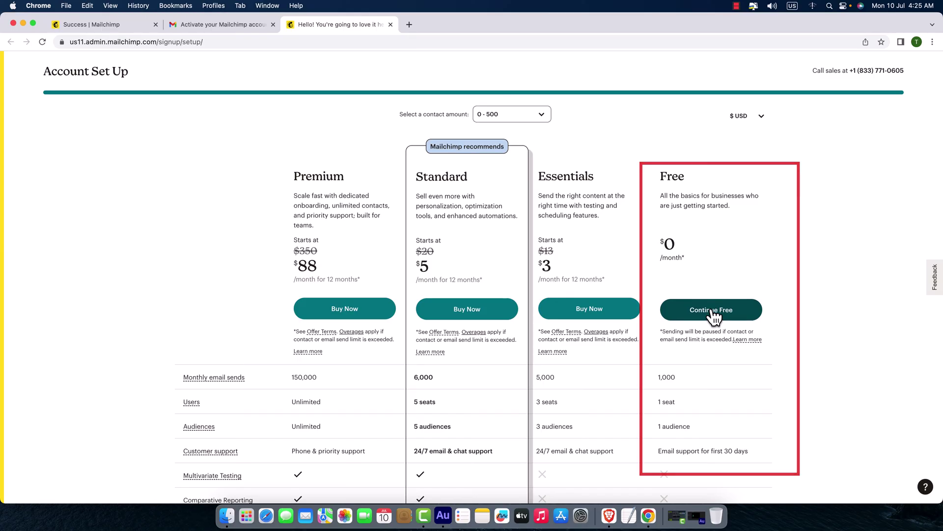
click(717, 312)
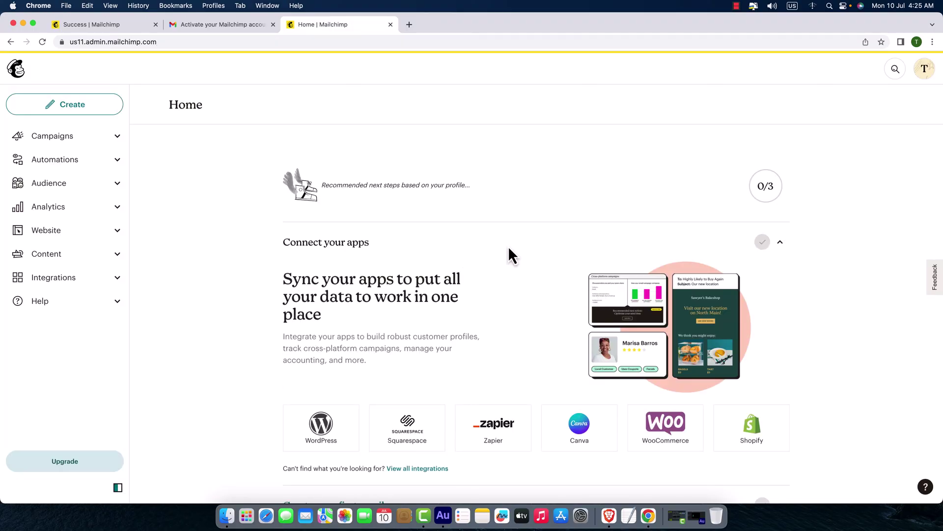
- From the Home dashboard, open the account menu under the 'T' avatar
click(926, 71)
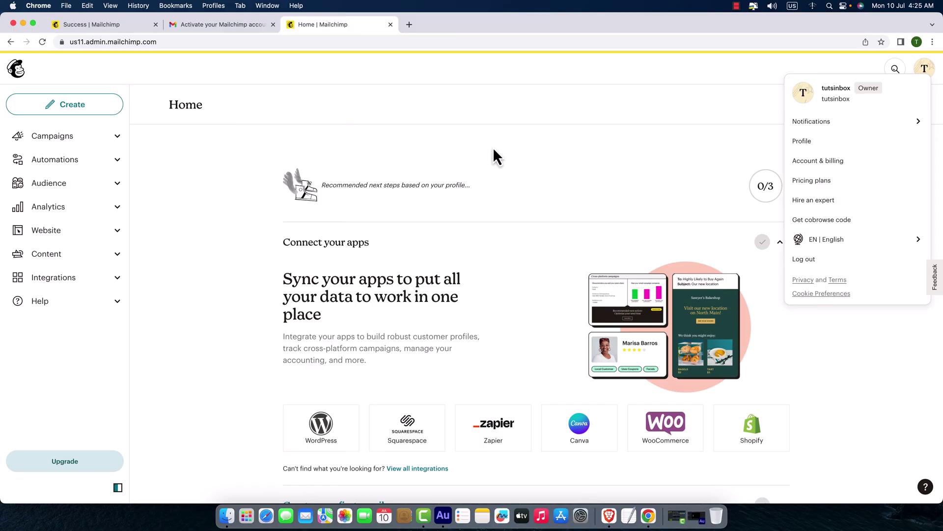
- Browse Campaigns and Automations, then open the sample-data Email dashboard and close its introduction
click(71, 145)
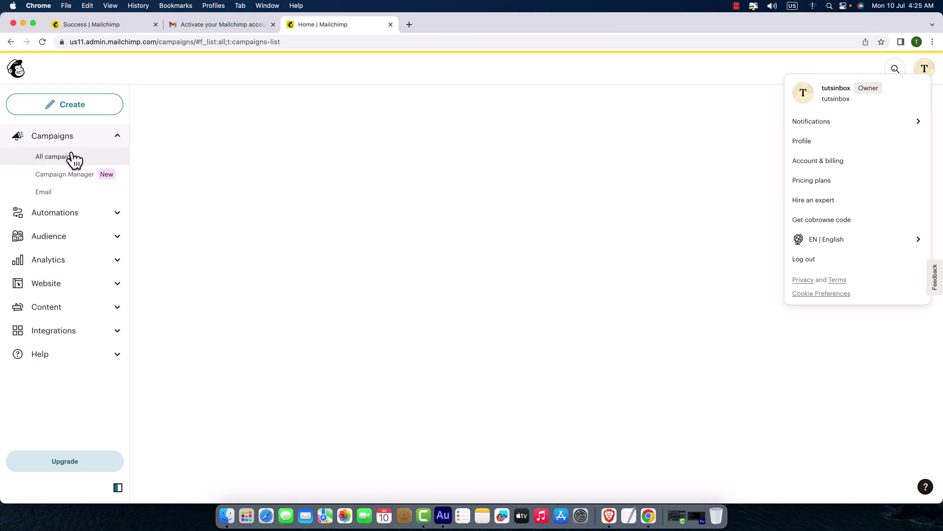
click(86, 217)
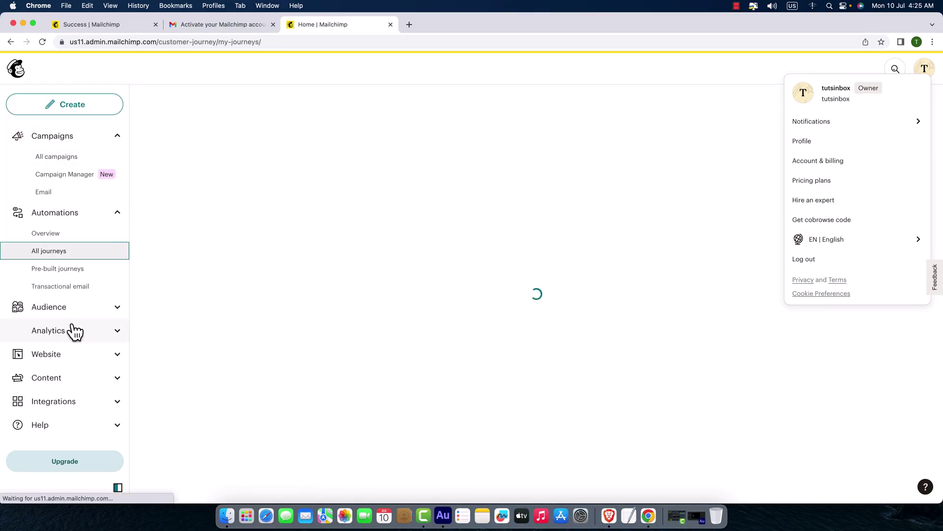
click(75, 340)
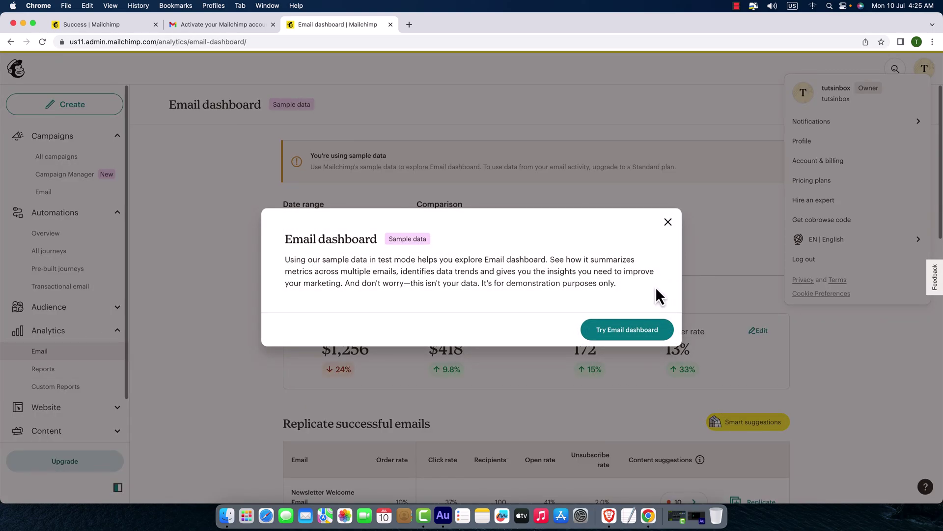
click(669, 219)
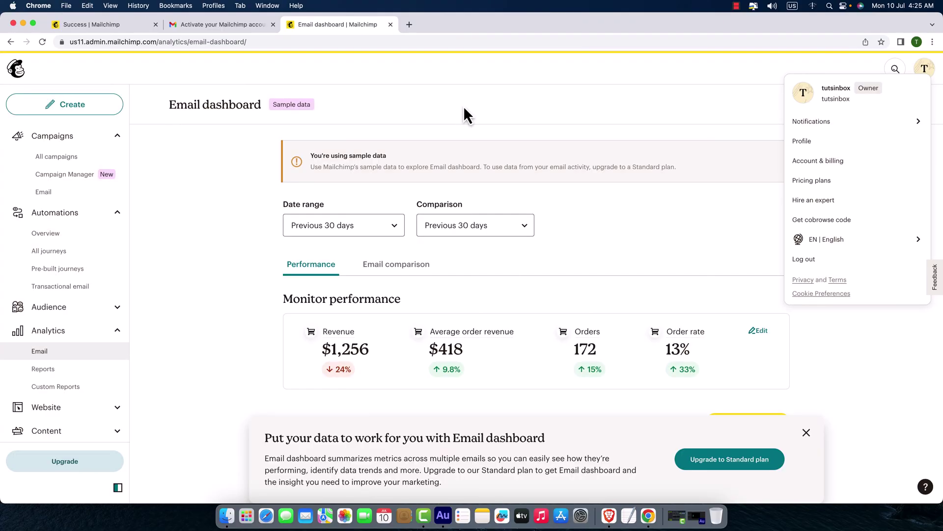